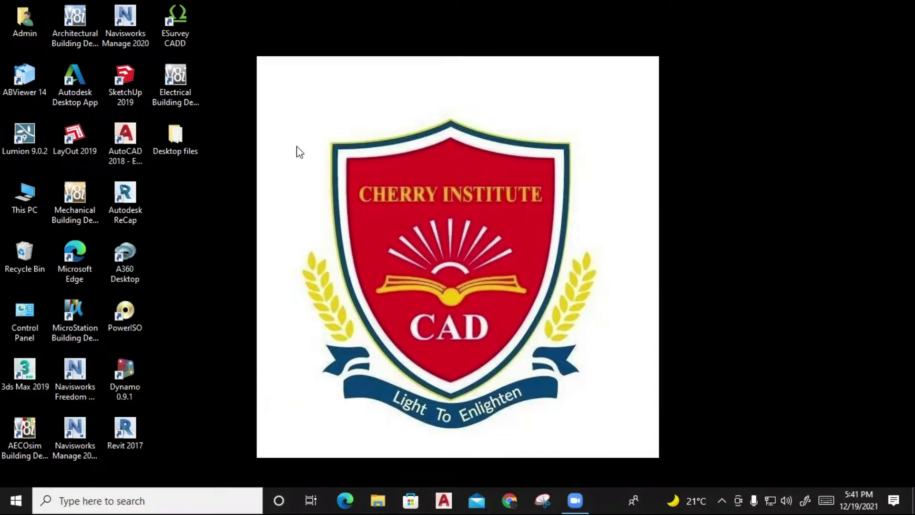
Step: Launch AutoCAD 2018 as administrator from its desktop shortcut, approving the UAC prompt
click(135, 139)
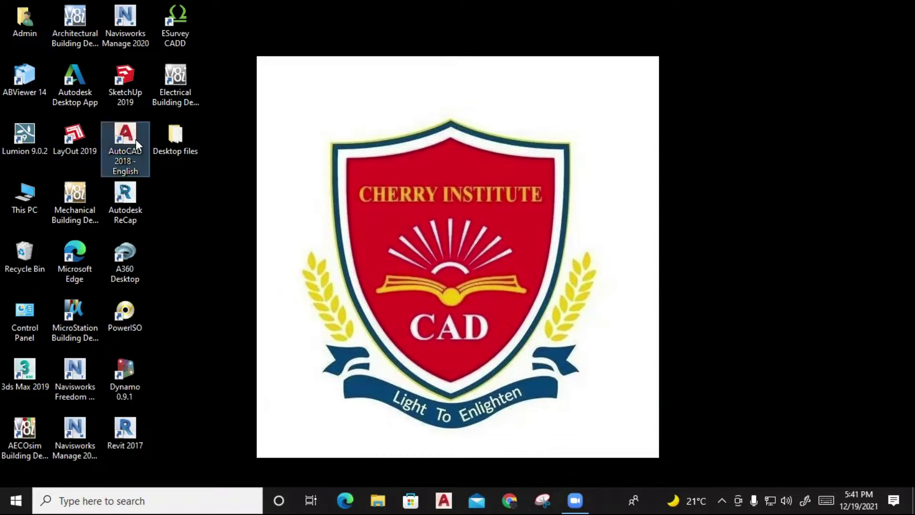
right_click(135, 140)
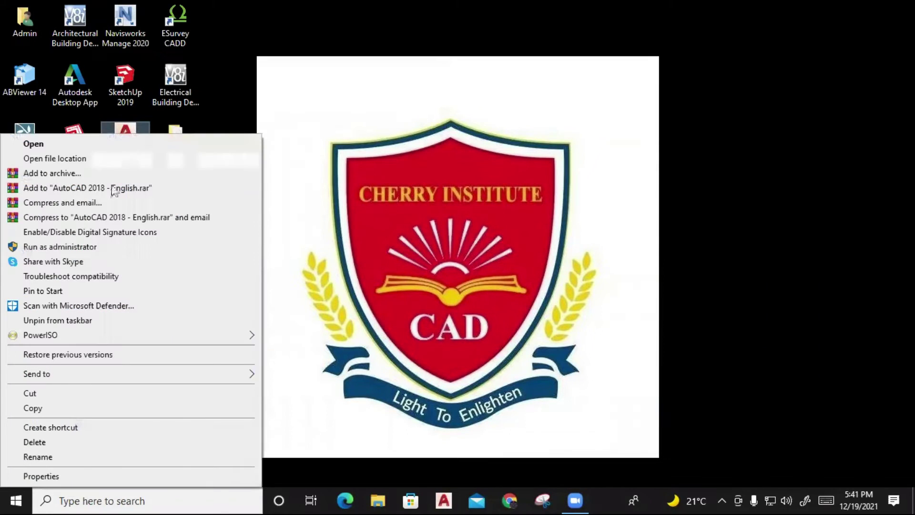
click(72, 246)
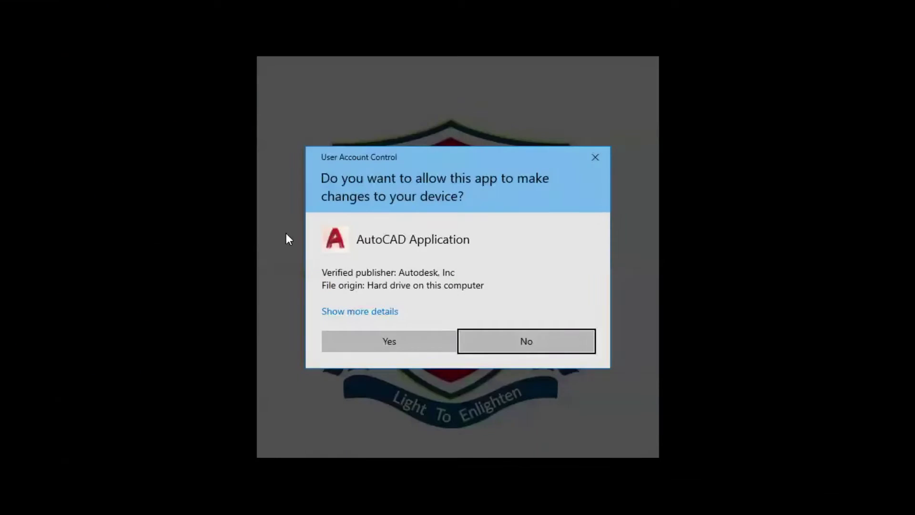
click(395, 337)
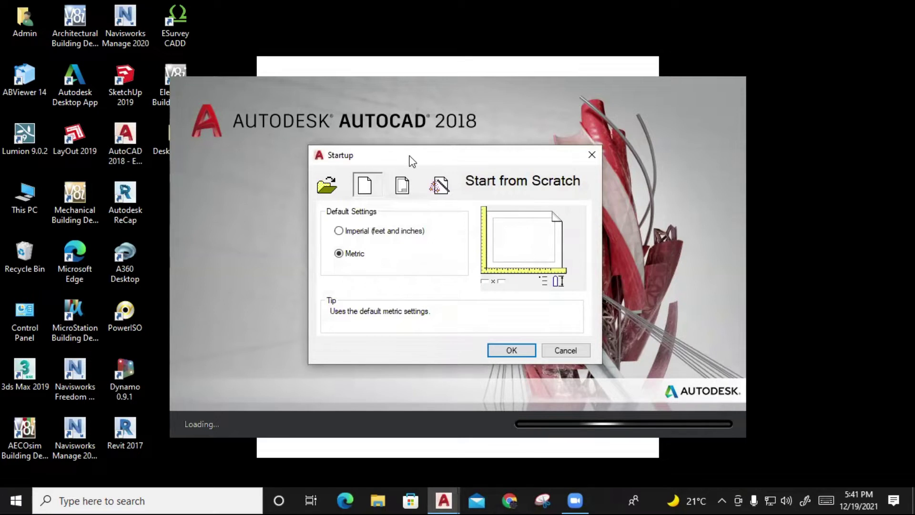
Step: Accept the Start from Scratch Metric defaults to open a blank Drawing1
drag(413, 158, 411, 127)
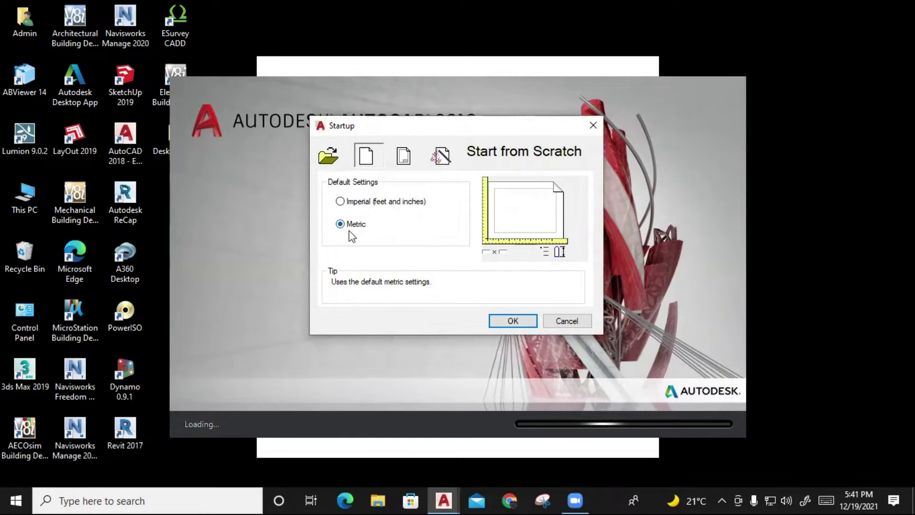
click(522, 319)
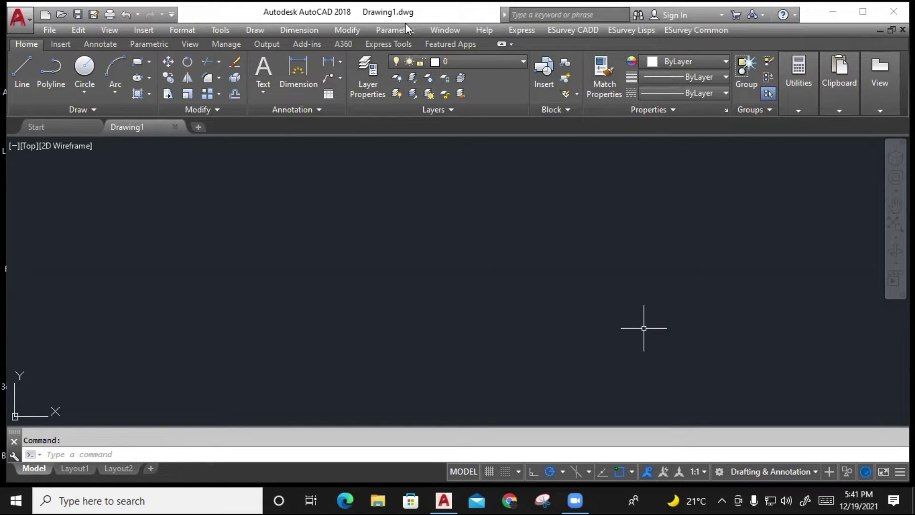
click(324, 217)
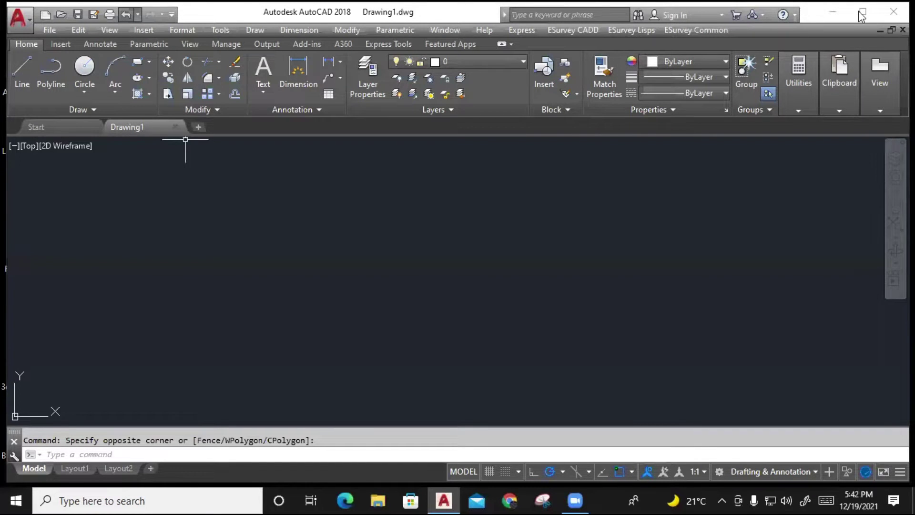
click(594, 281)
click(176, 171)
click(319, 227)
click(548, 296)
click(505, 303)
click(276, 229)
click(462, 269)
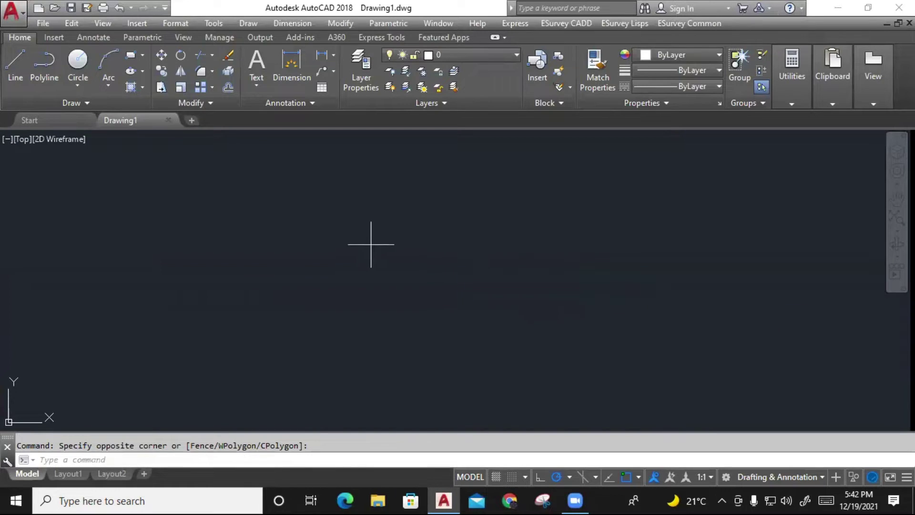
click(372, 244)
click(495, 289)
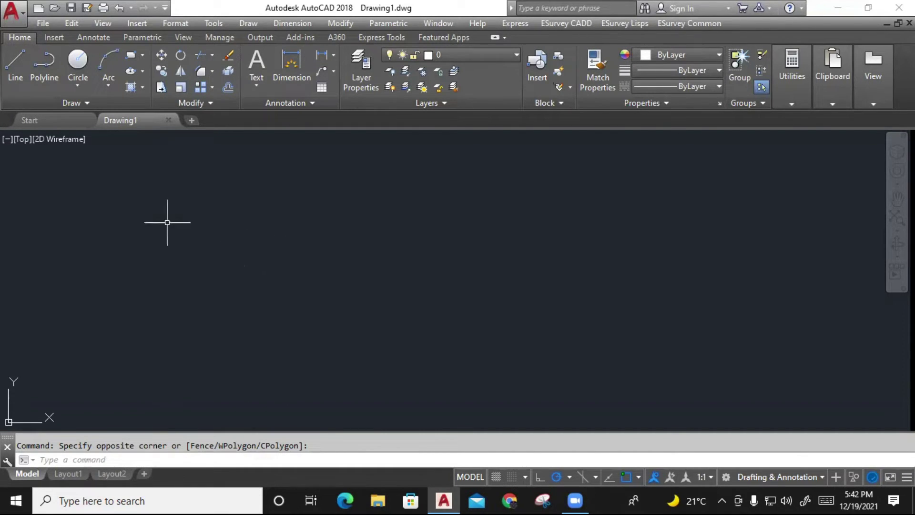
click(11, 13)
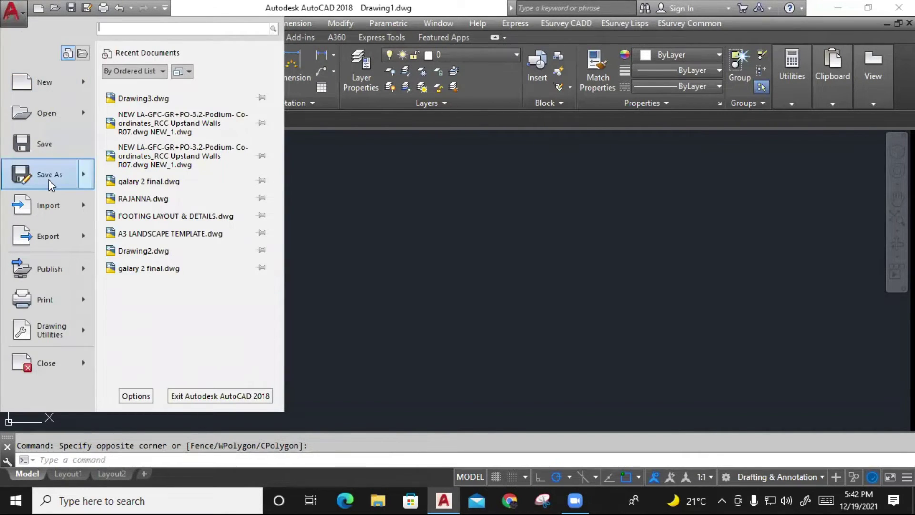
mouse_move(48, 174)
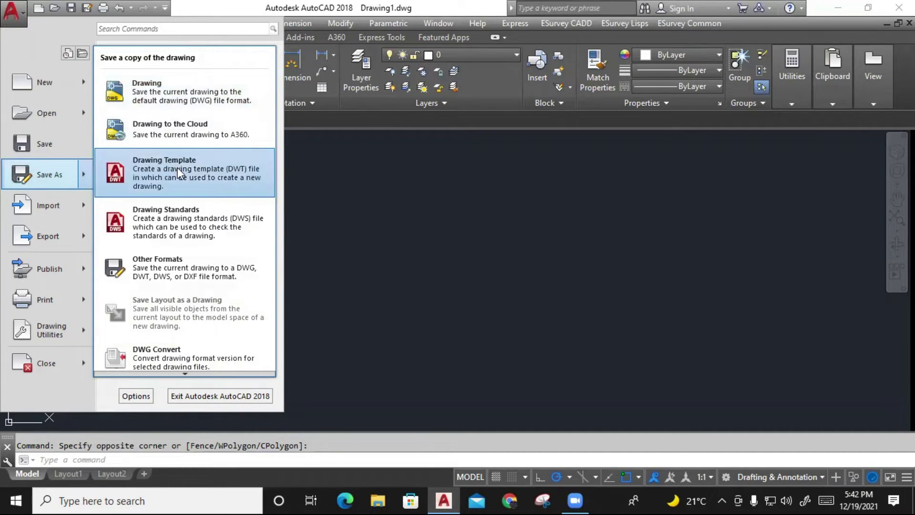
Step: Choose Save As > Drawing from the application menu for Drawing1
click(156, 99)
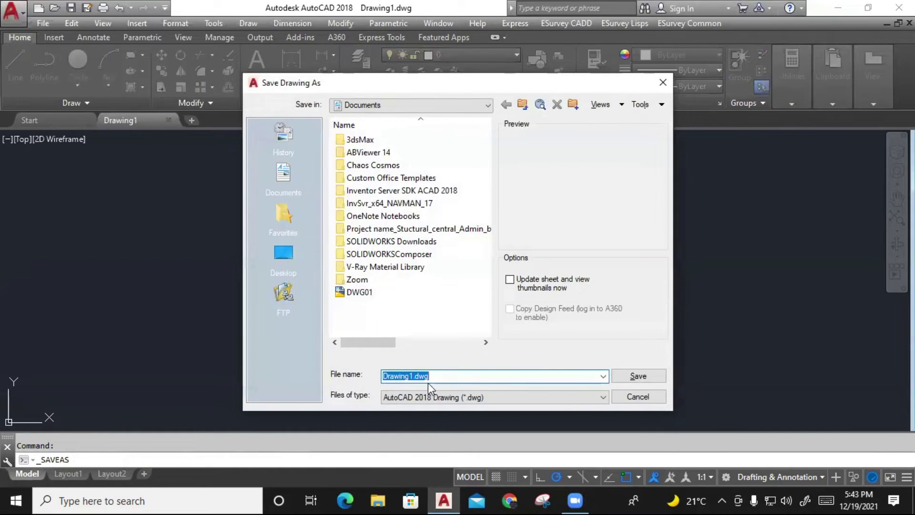
Step: Create and open a new 'AUTOCAD SAMPLE FOLDER' on the Desktop as the save location
click(290, 252)
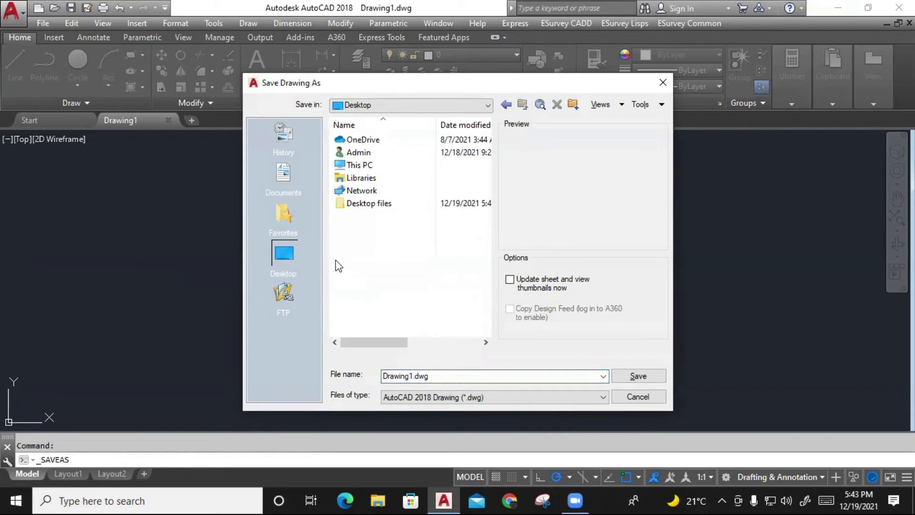
click(573, 104)
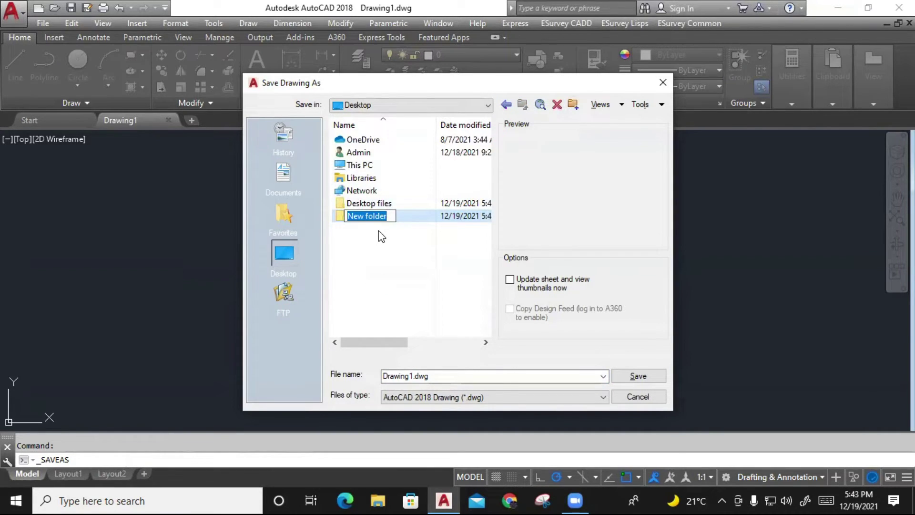
text(En)
key(BackSpace)
key(BackSpace)
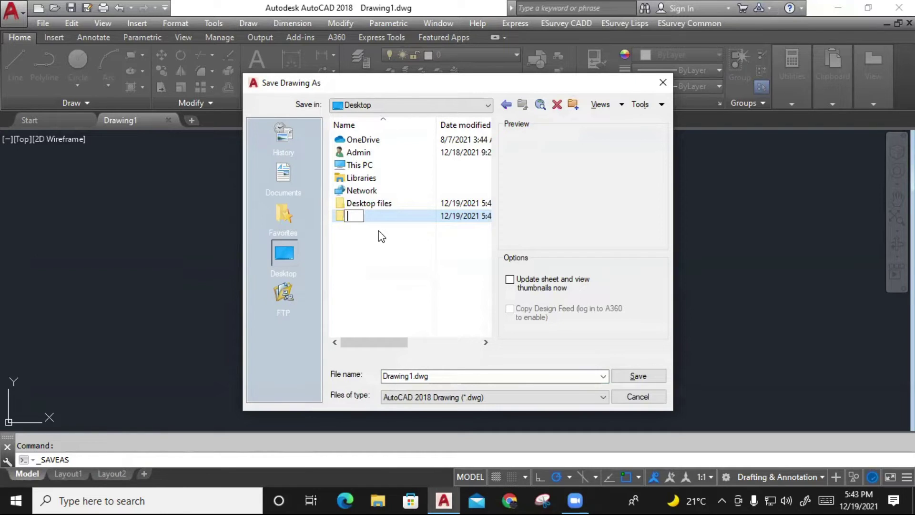
text(AUTOCA)
text(D SAM)
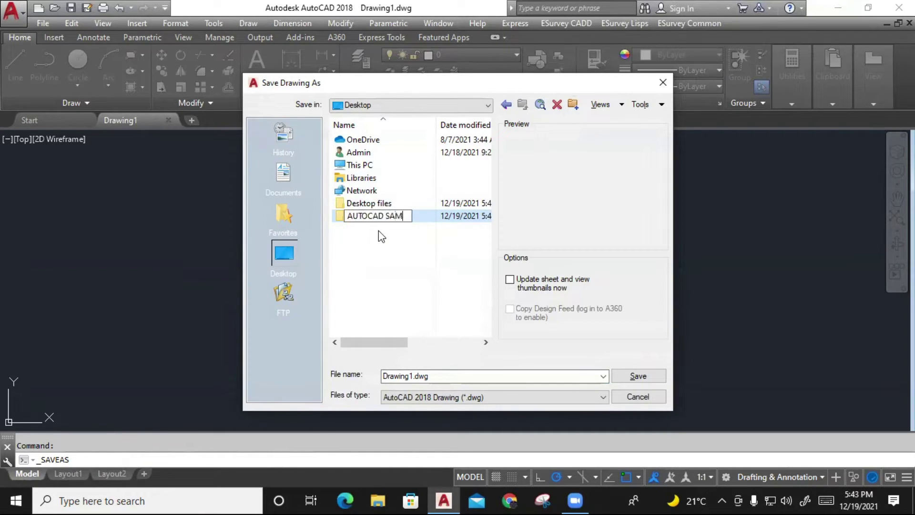
text(PLE )
text(FOLD)
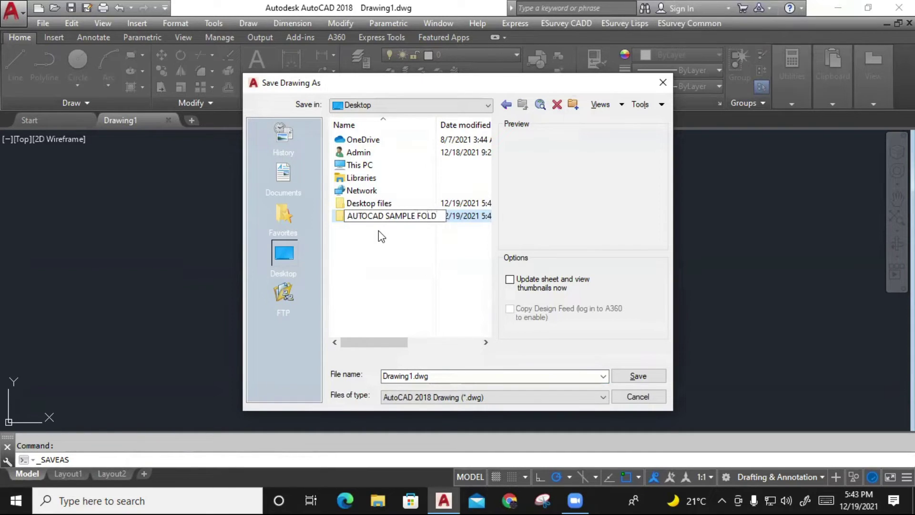
text(ER)
key(Return)
key(Return)
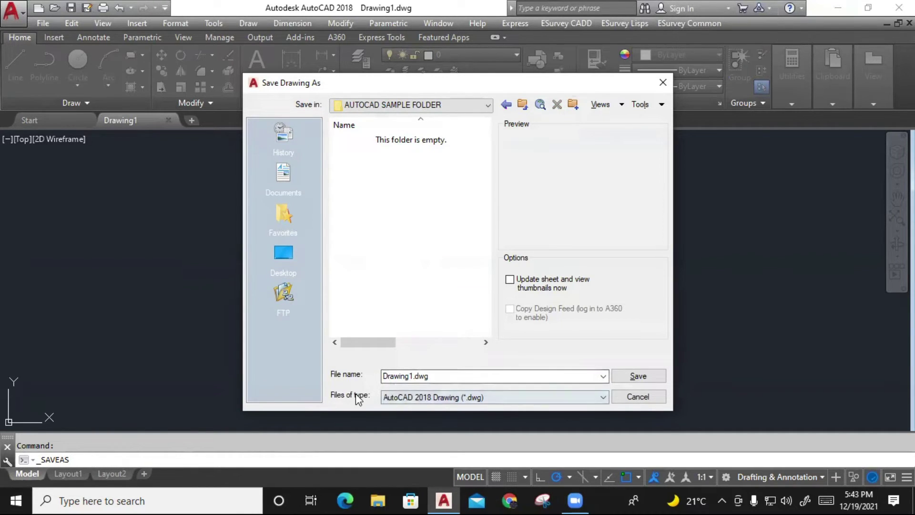
Step: Select the Drawing1.dwg file name so it can be replaced with 'Sample file'
click(416, 379)
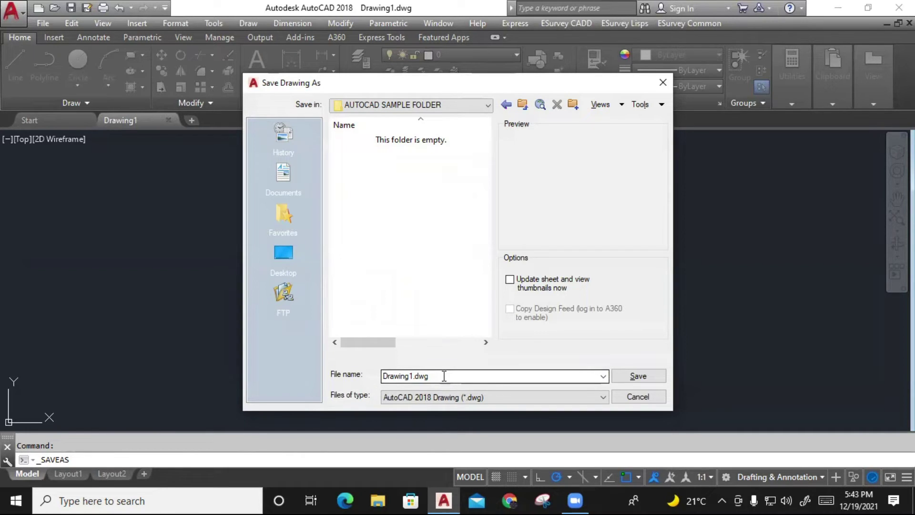
double_click(443, 376)
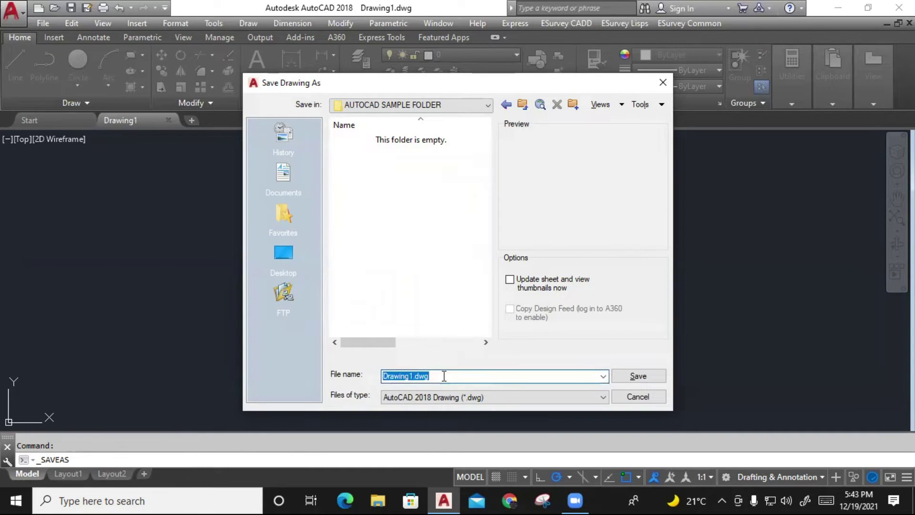
text(S)
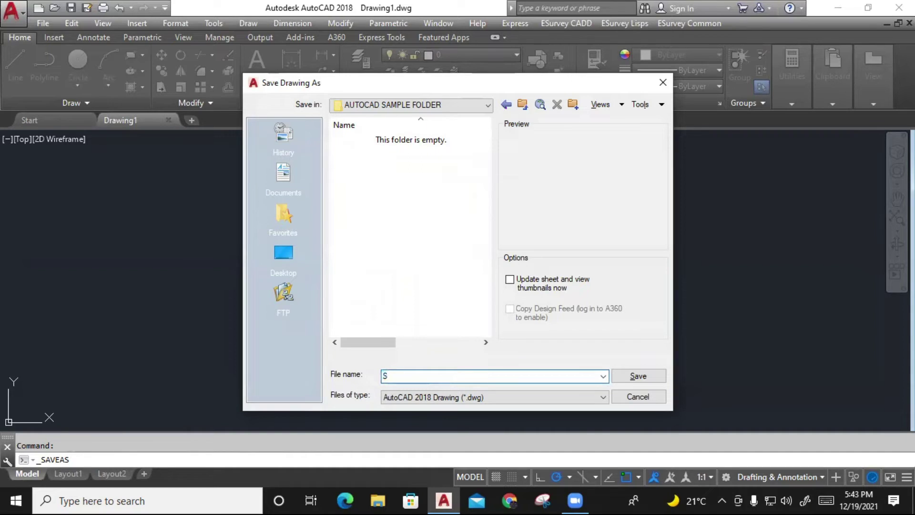
text(ample file)
Step: Keep the AutoCAD 2018 DWG format and save the drawing as 'Sample file'
click(414, 396)
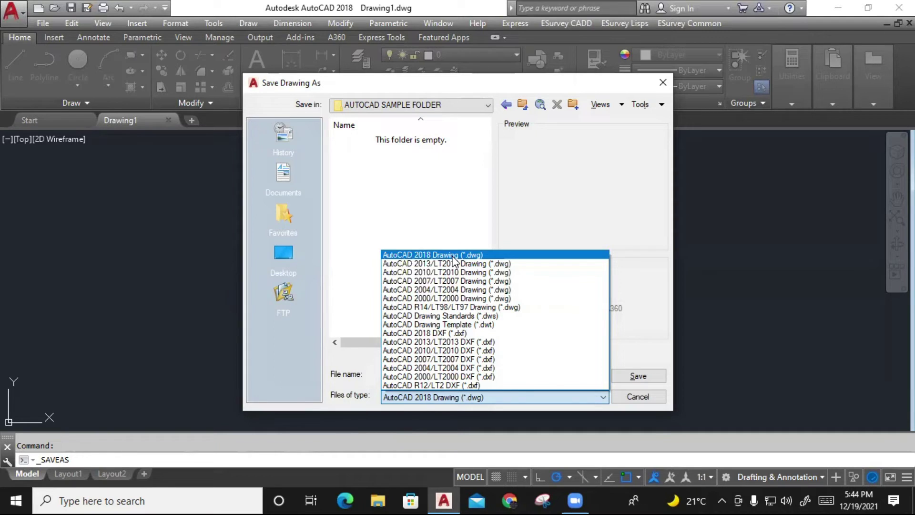
click(426, 395)
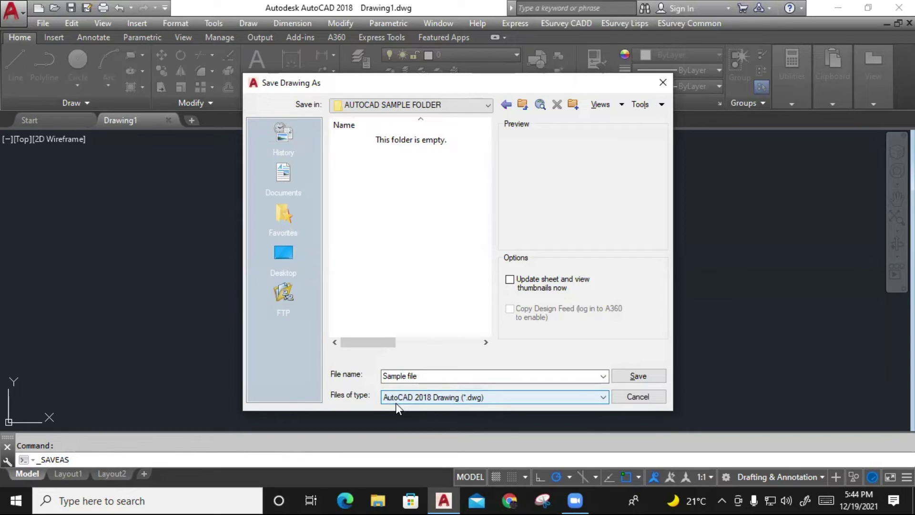
click(412, 378)
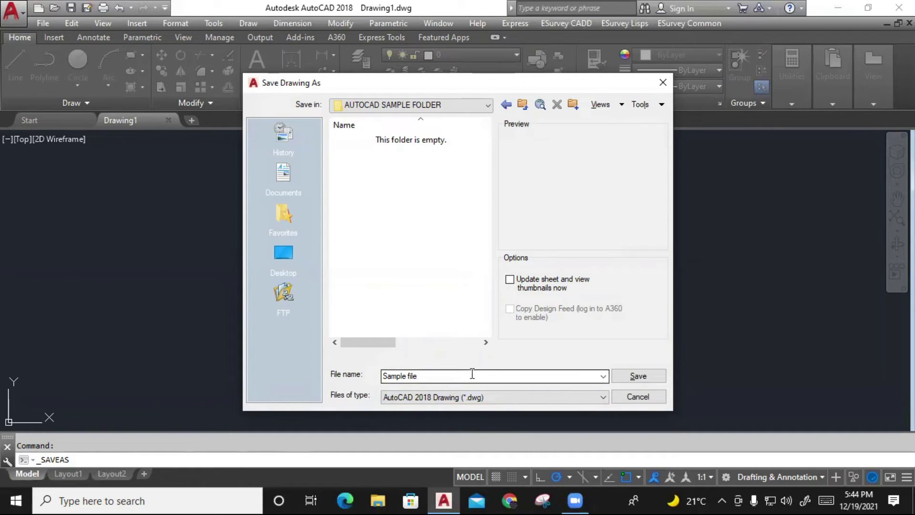
click(419, 398)
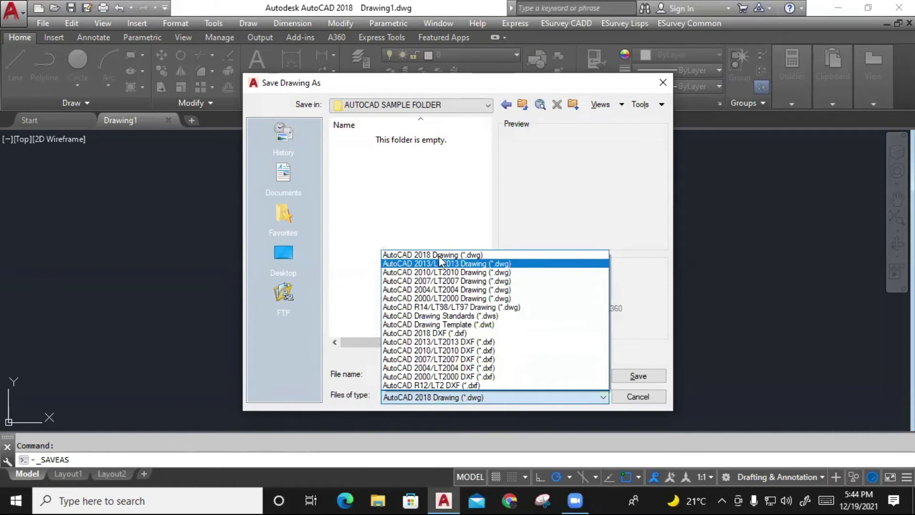
click(446, 257)
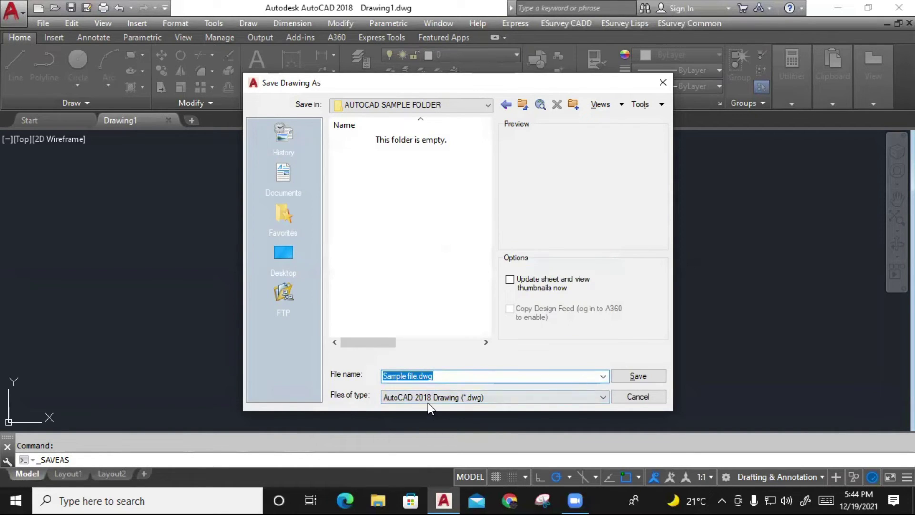
click(487, 376)
click(633, 376)
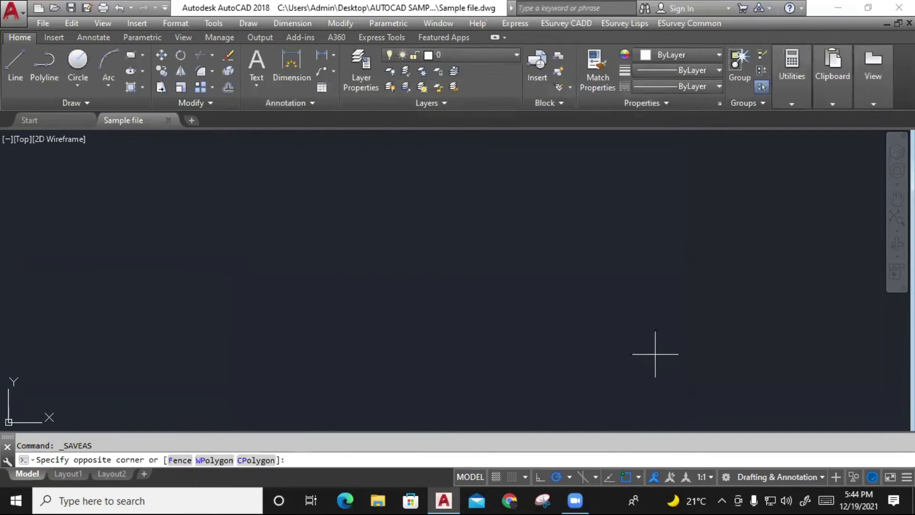
Step: Turn on the drawing grid and quick-save Sample file again
click(643, 344)
click(495, 476)
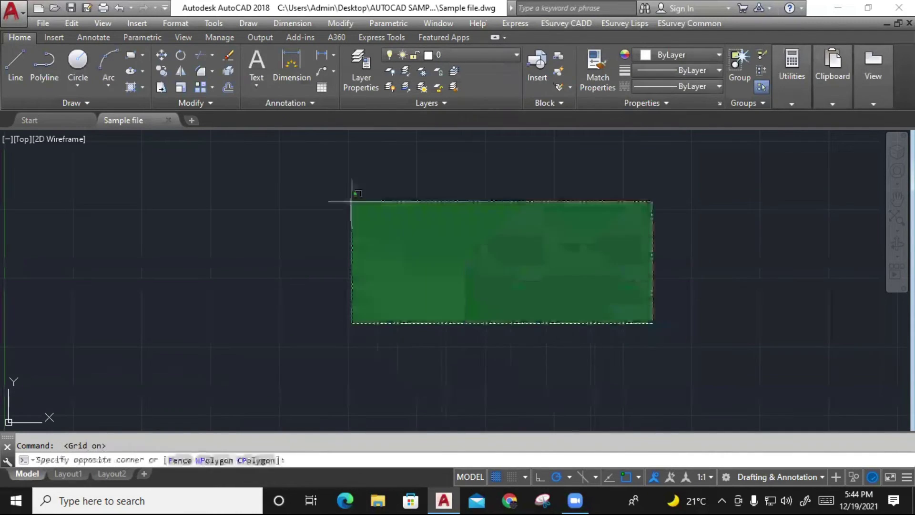
click(343, 189)
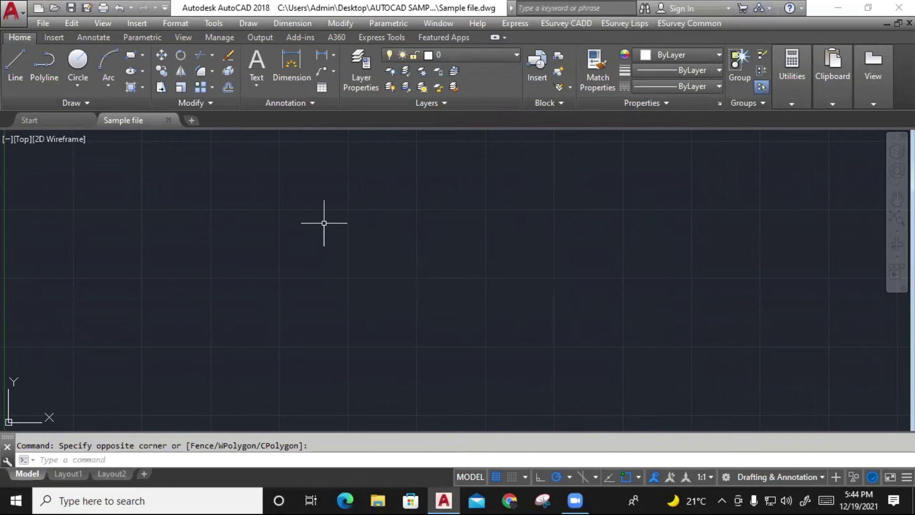
click(13, 10)
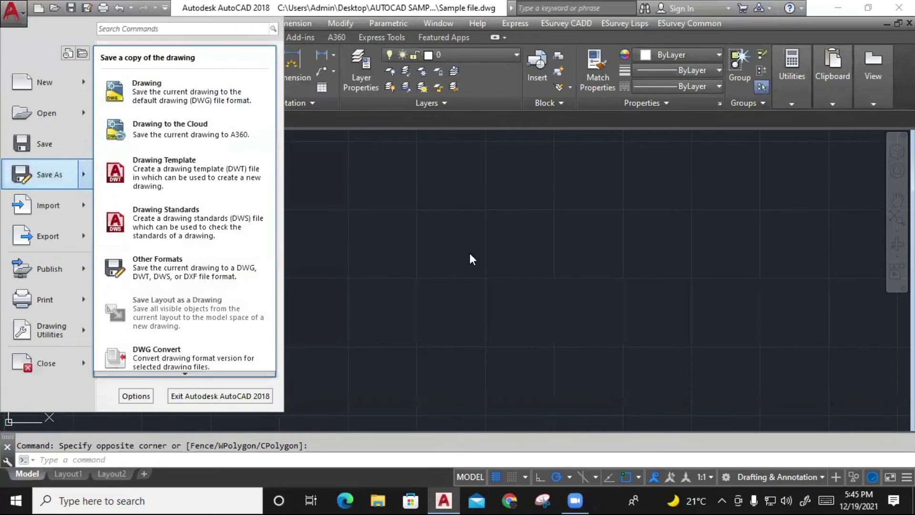
click(354, 207)
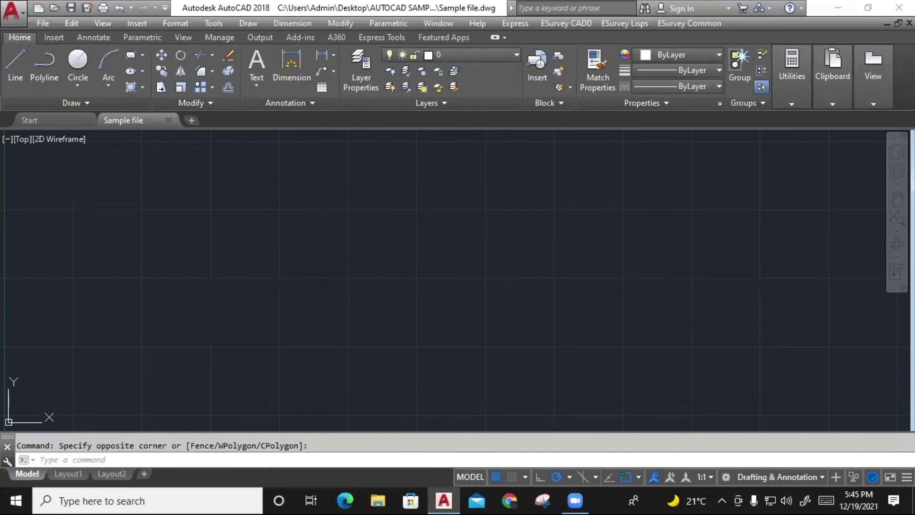
key(ctrl+s)
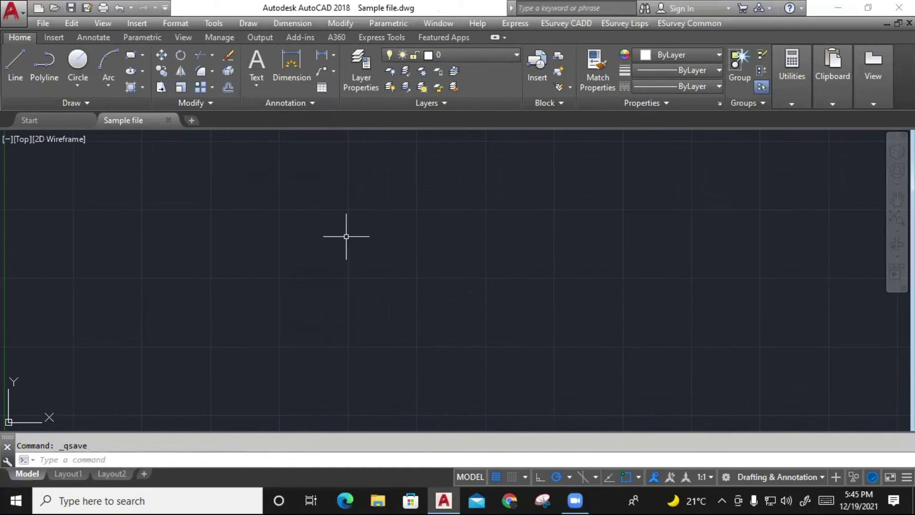
click(411, 276)
Step: Draw a rectangle on the canvas by picking two opposite corners
click(178, 170)
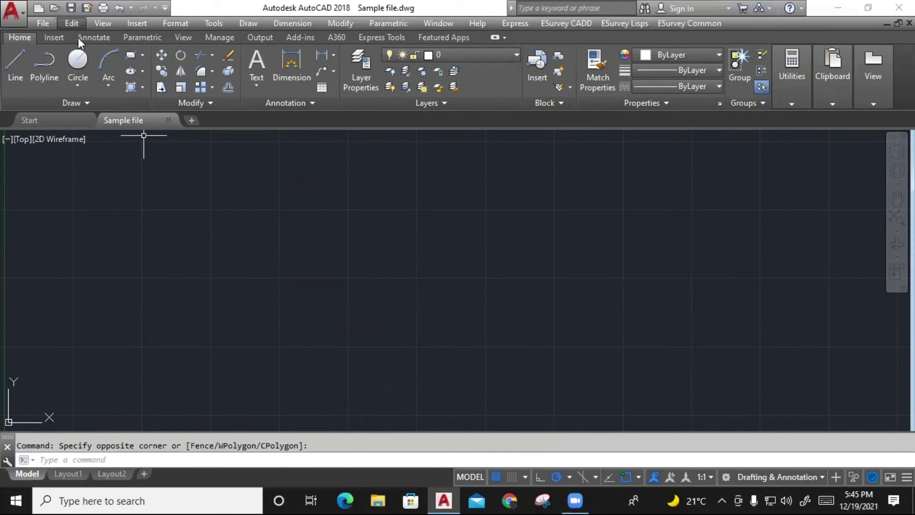
click(78, 60)
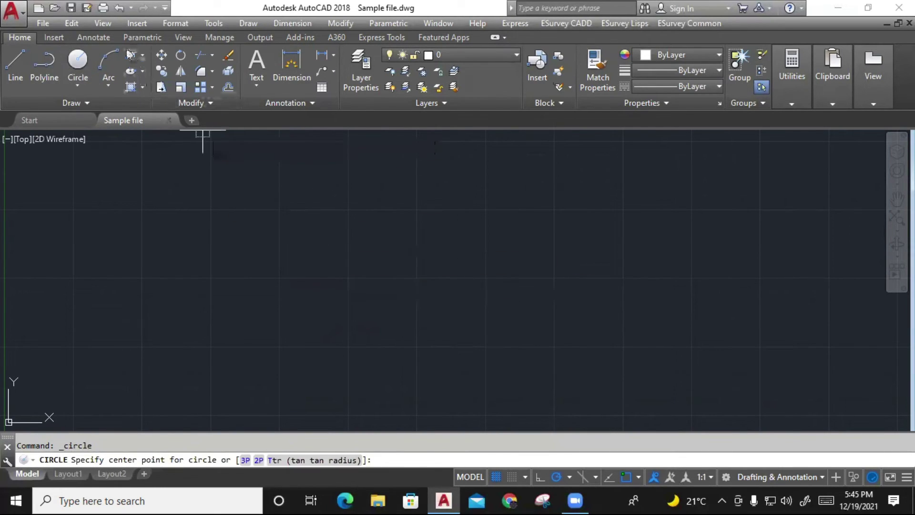
click(131, 55)
click(341, 205)
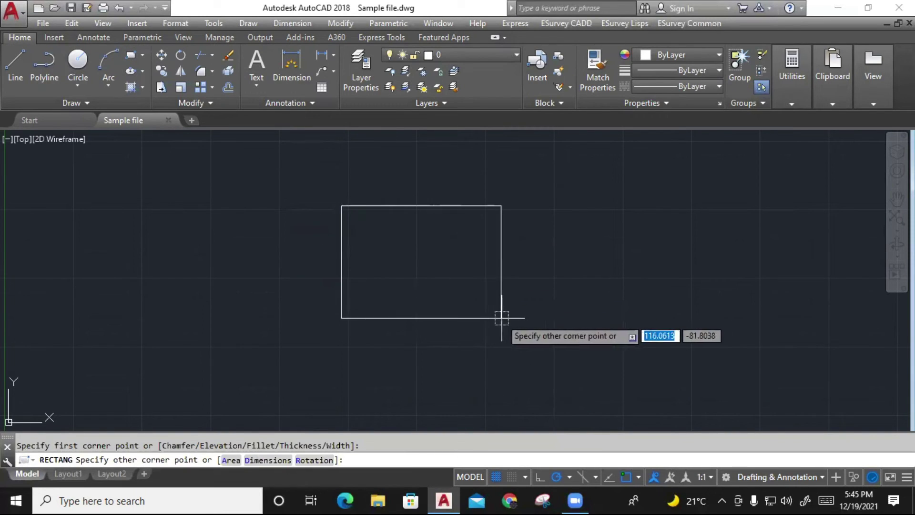
click(510, 318)
click(616, 365)
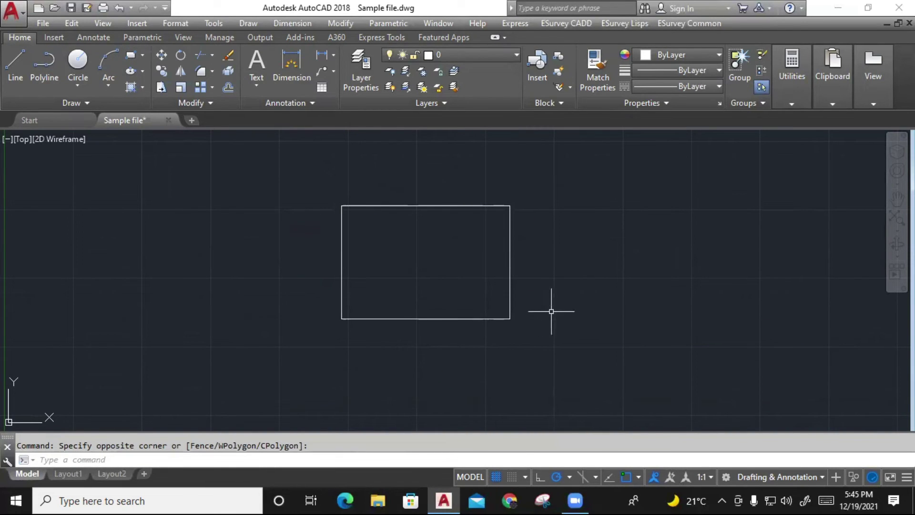
Step: Save Sample file with the new rectangle
click(12, 6)
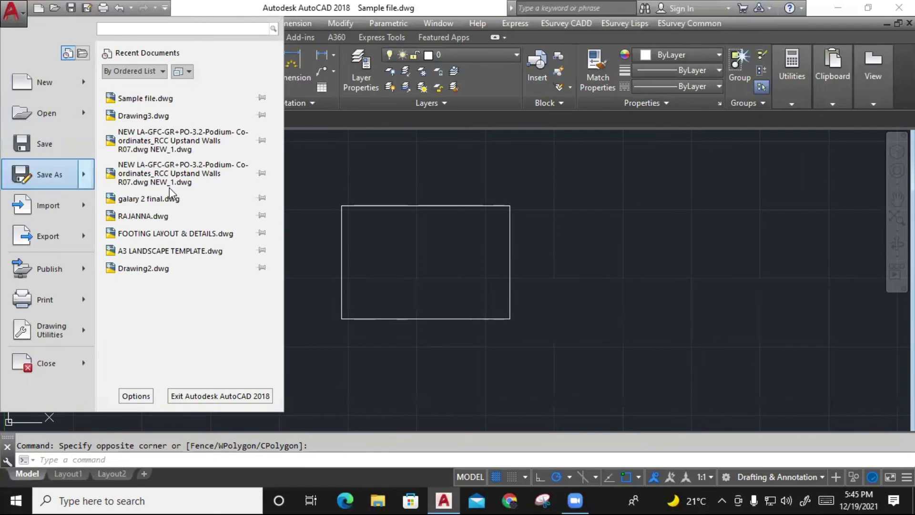
click(407, 169)
click(352, 163)
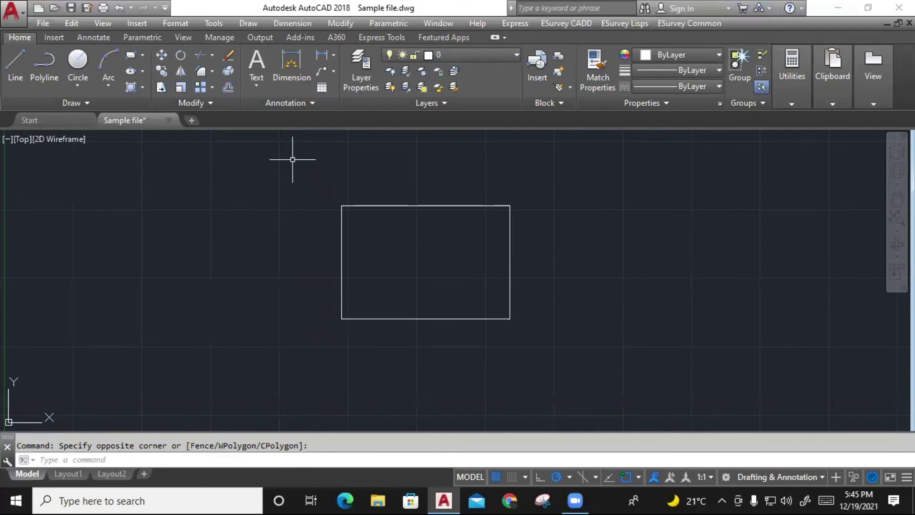
key(ctrl+s)
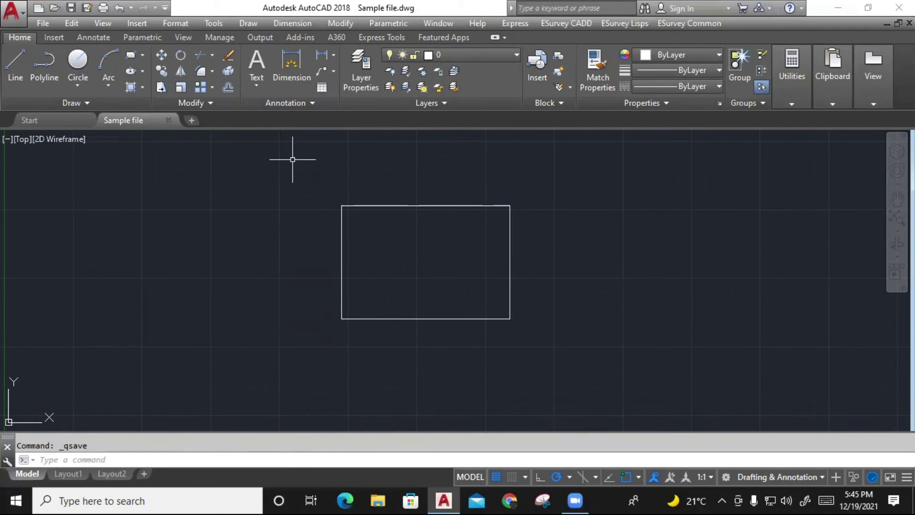
Step: Close Sample file and choose Open > Drawing from the application menu
click(169, 120)
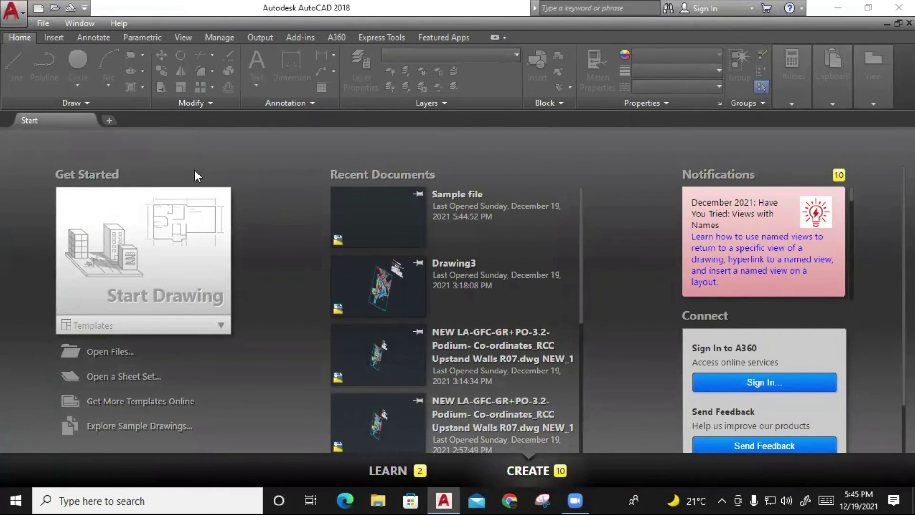
click(18, 13)
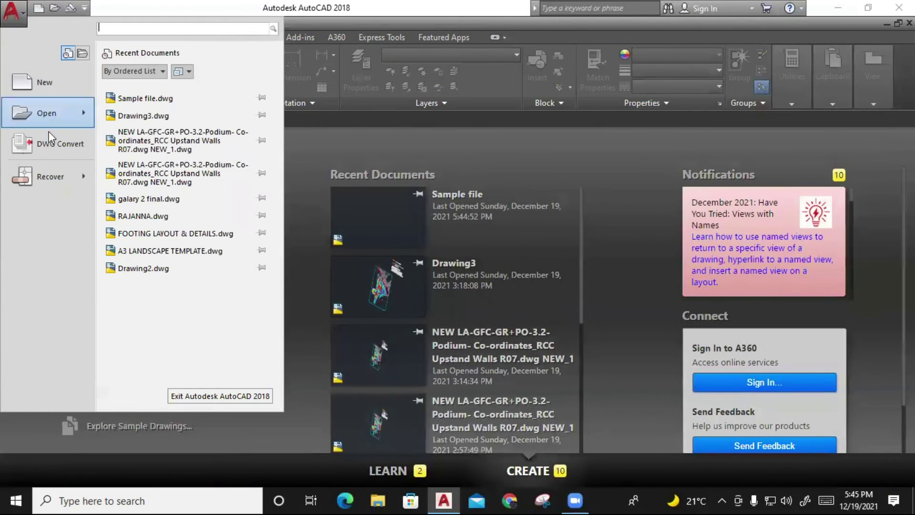
click(46, 118)
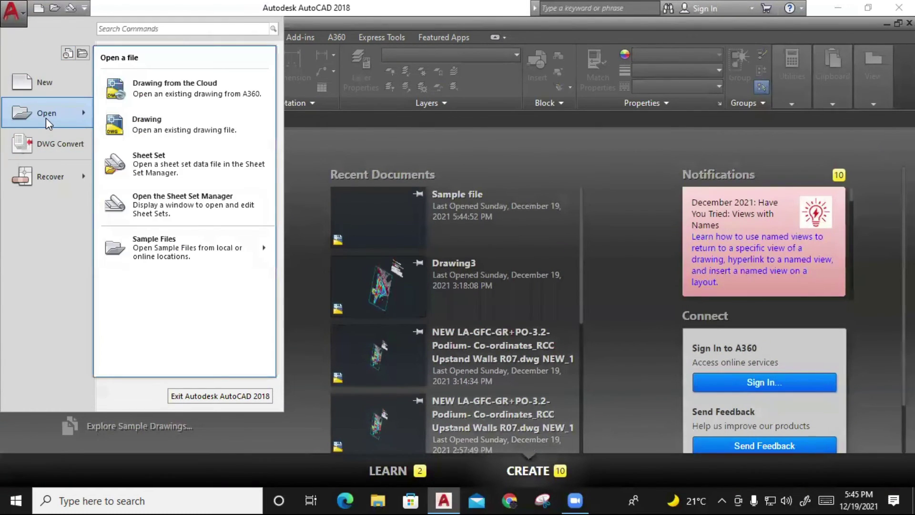
click(136, 123)
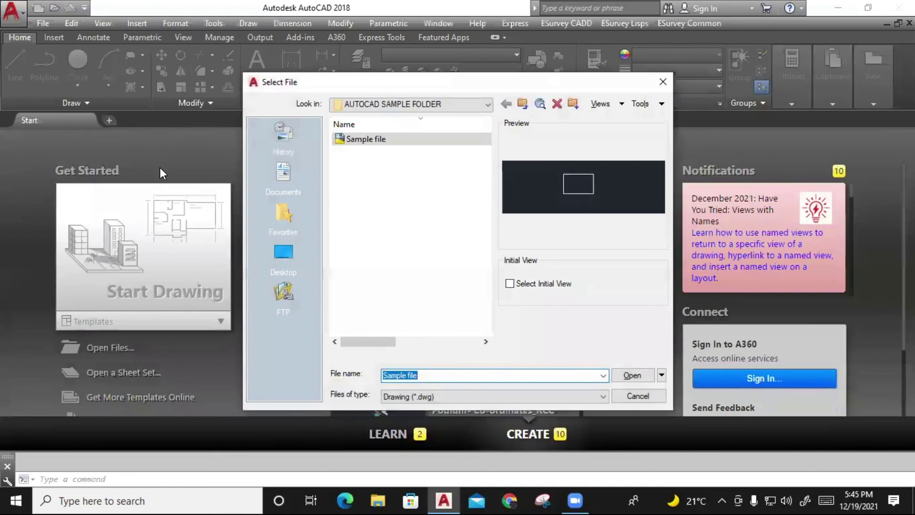
Step: Reopen the Select File dialog with Ctrl+O and browse a Desktop files folder
click(663, 81)
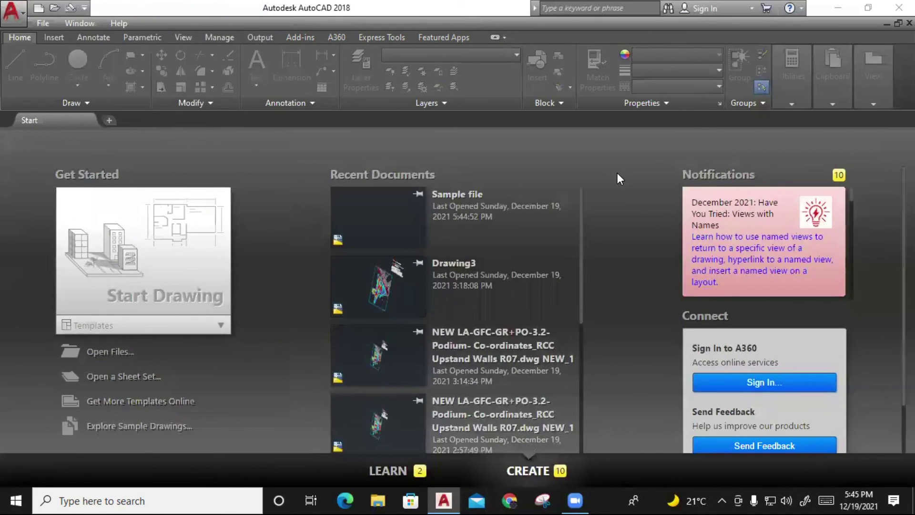
key(ctrl+o)
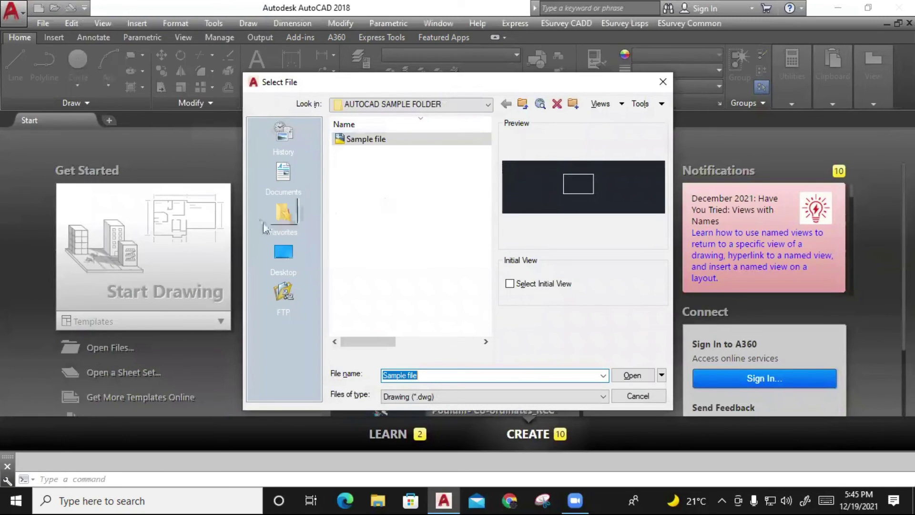
click(283, 256)
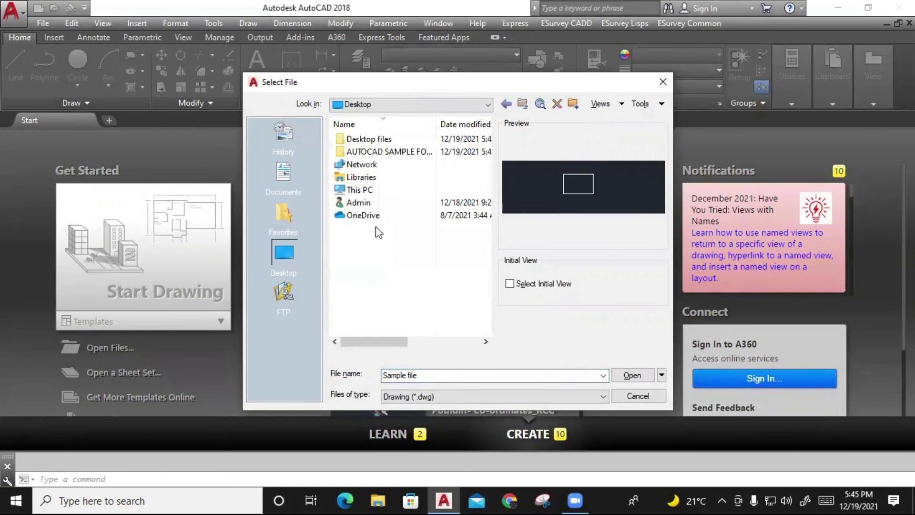
double_click(369, 139)
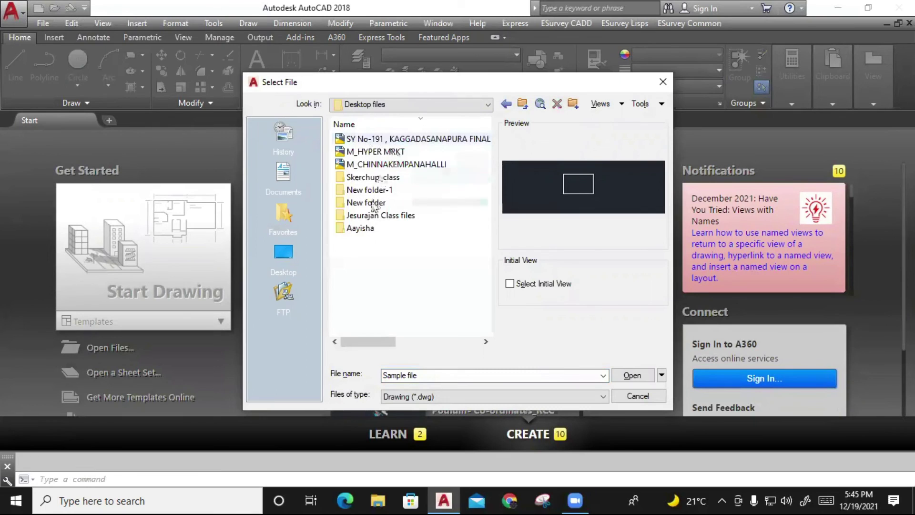
Step: Navigate via This PC to Desktop > AUTOCAD SAMPLE FOLDER and preview Sample file
click(434, 107)
click(384, 128)
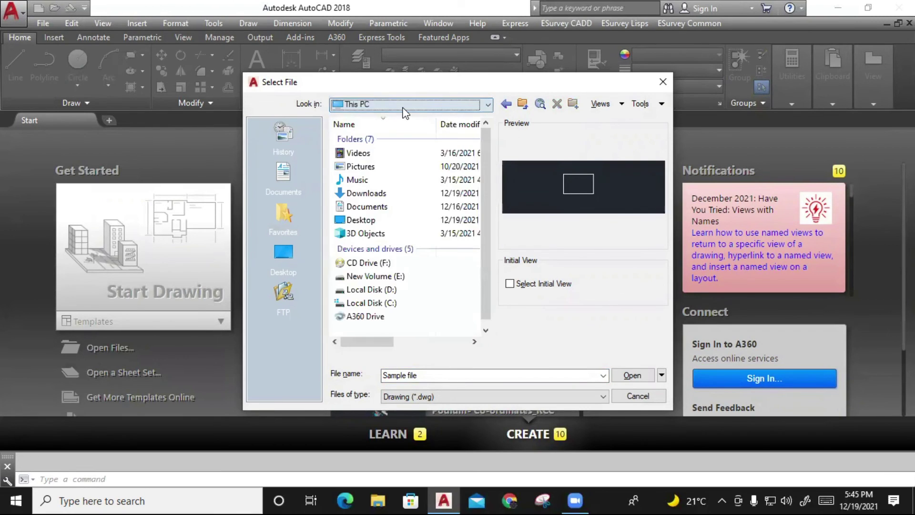
click(375, 223)
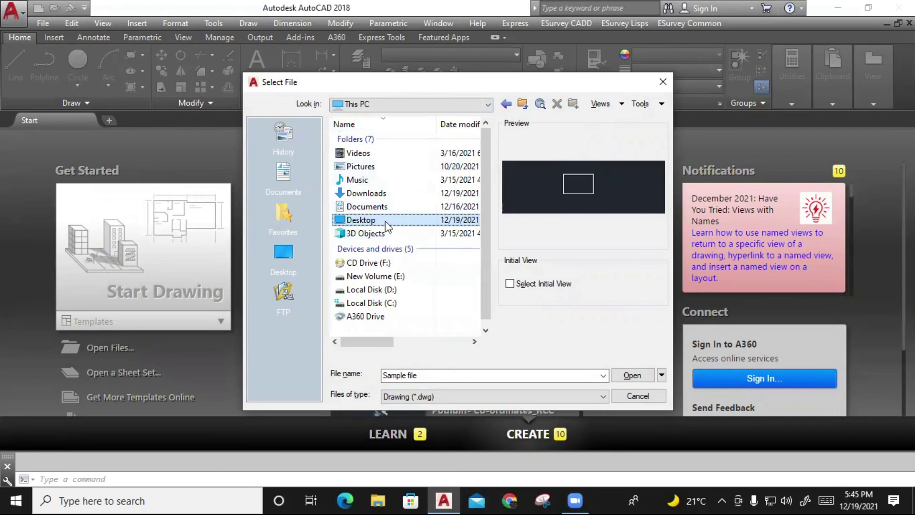
double_click(395, 226)
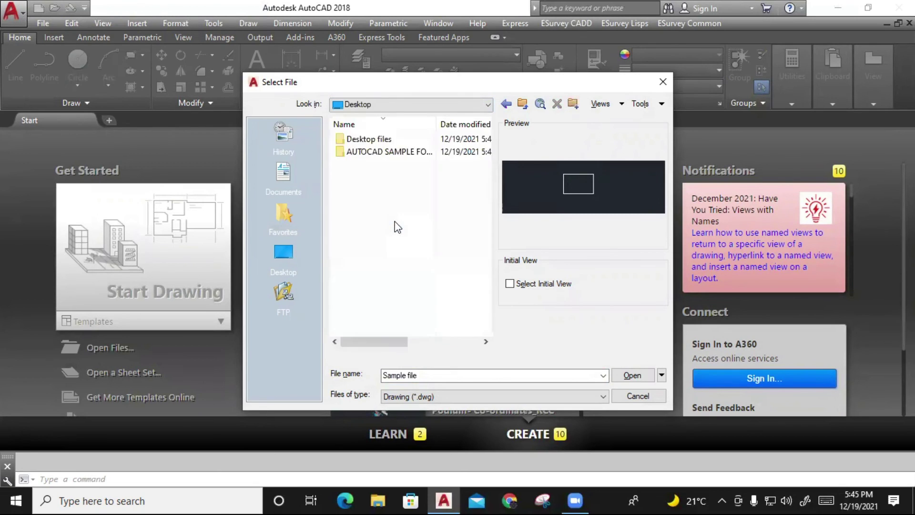
click(382, 158)
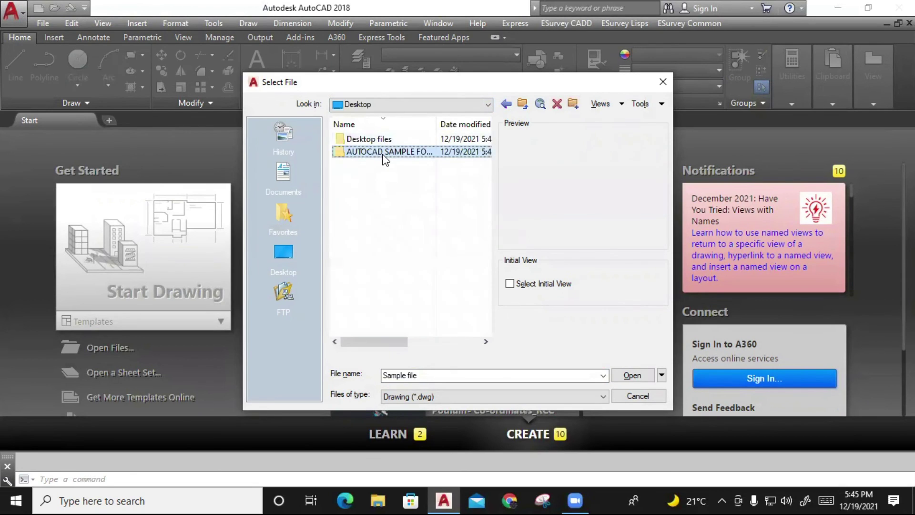
click(465, 156)
double_click(456, 151)
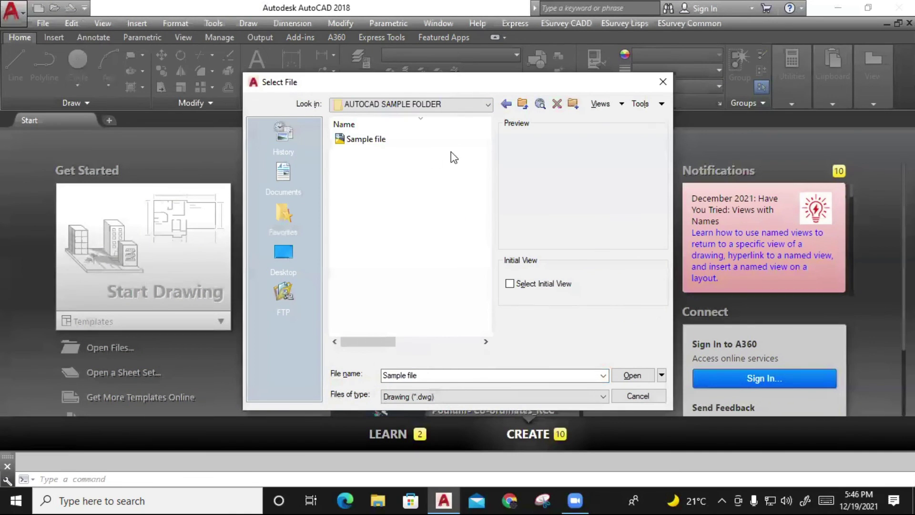
click(377, 143)
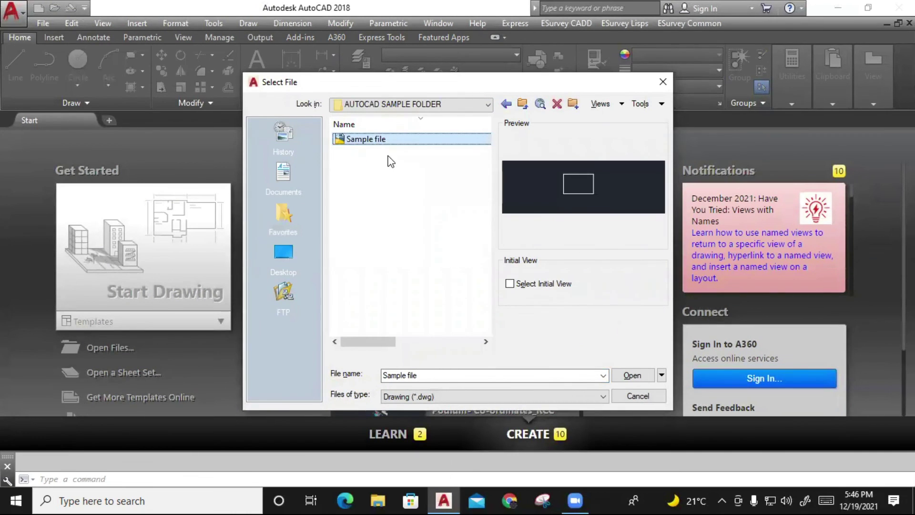